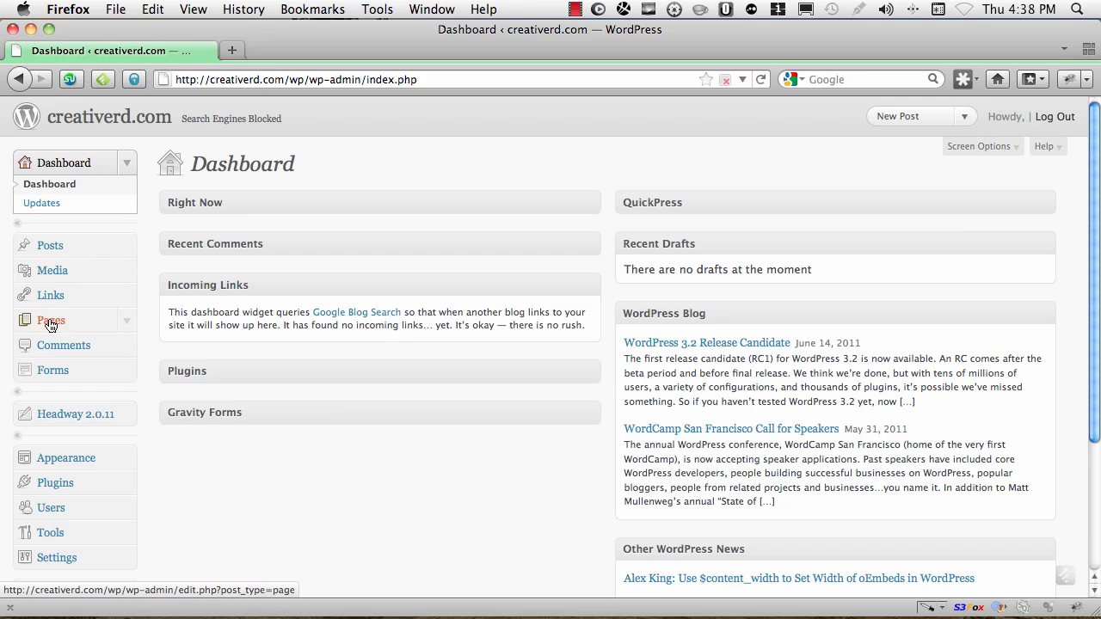
Step: Open the Pages list and scroll down to the Kitchen Remodeling page
left_click(52, 324)
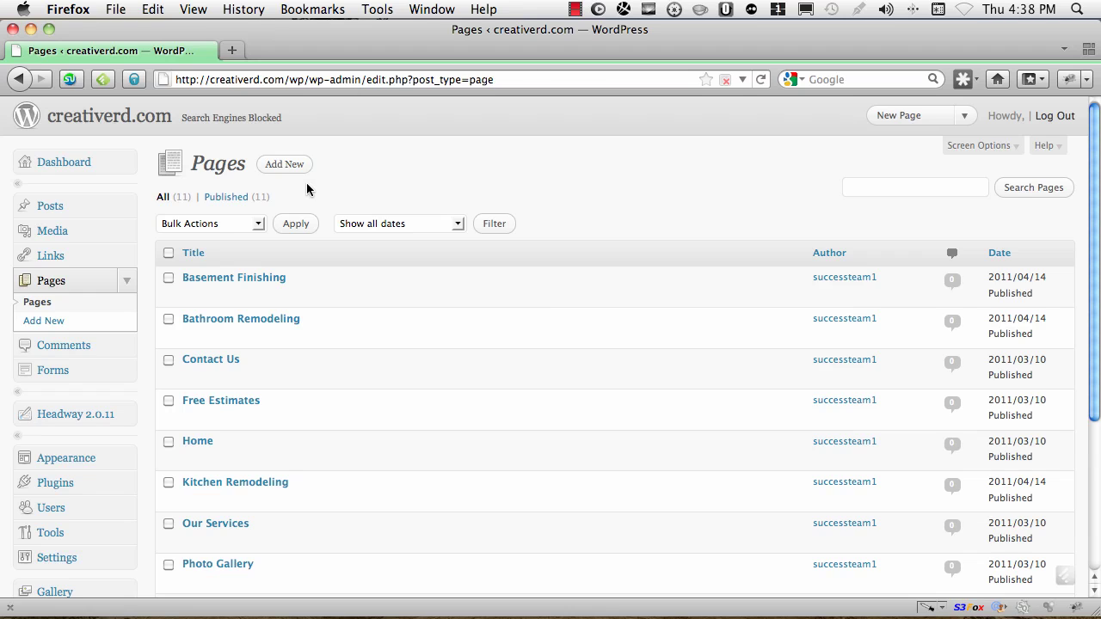
scroll(420, 177, "down", 3)
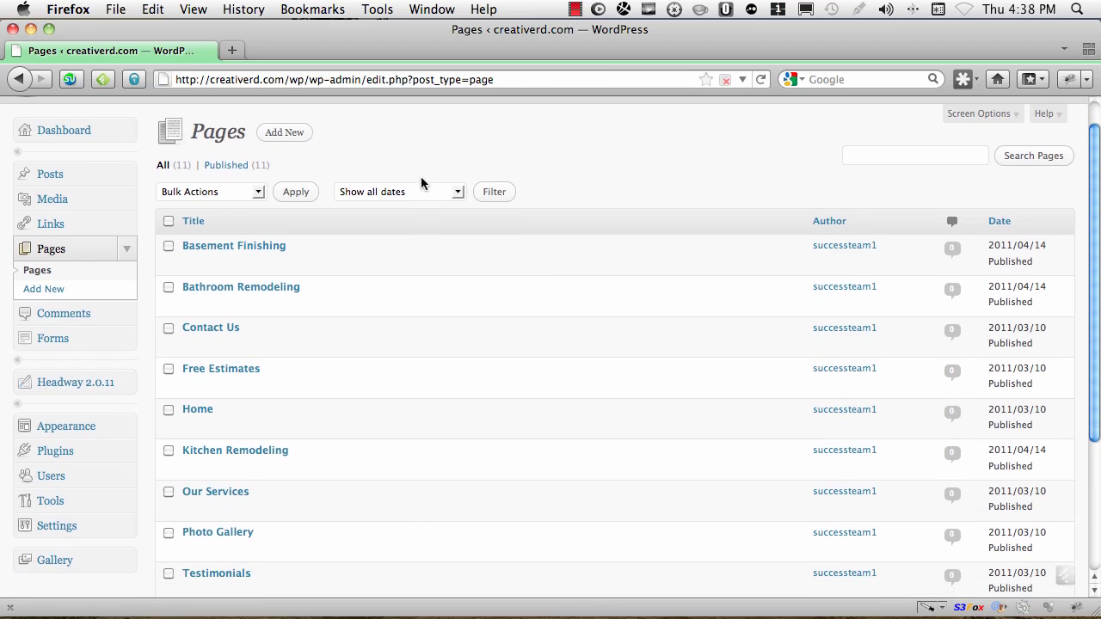
scroll(468, 198, "down", 4)
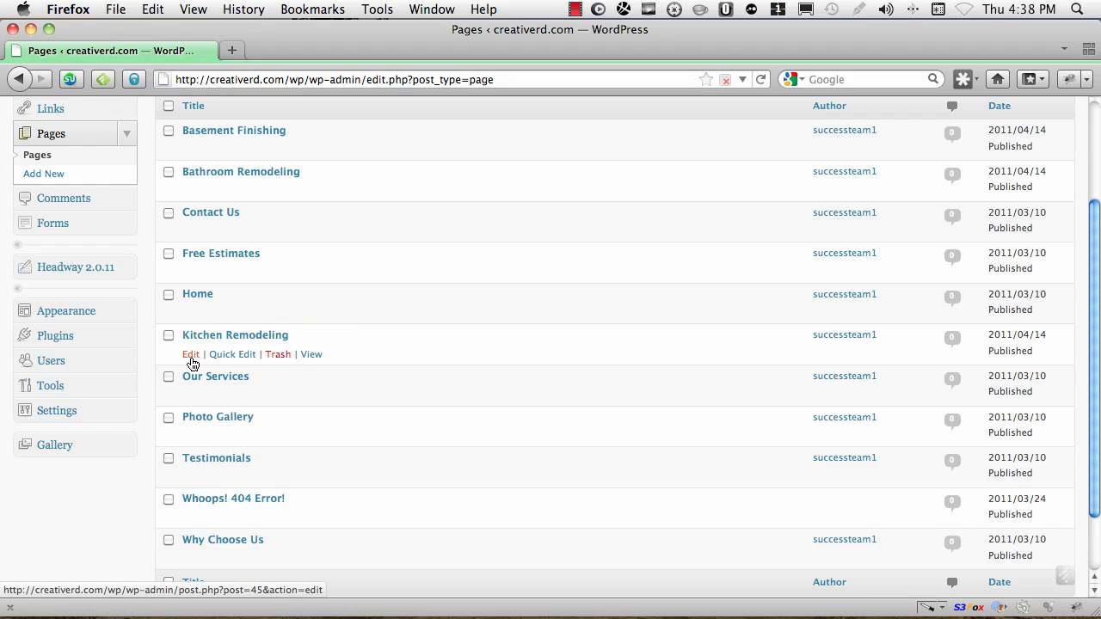
Step: Edit Kitchen Remodeling and turn on the Kitchen Sink second toolbar row
left_click(190, 357)
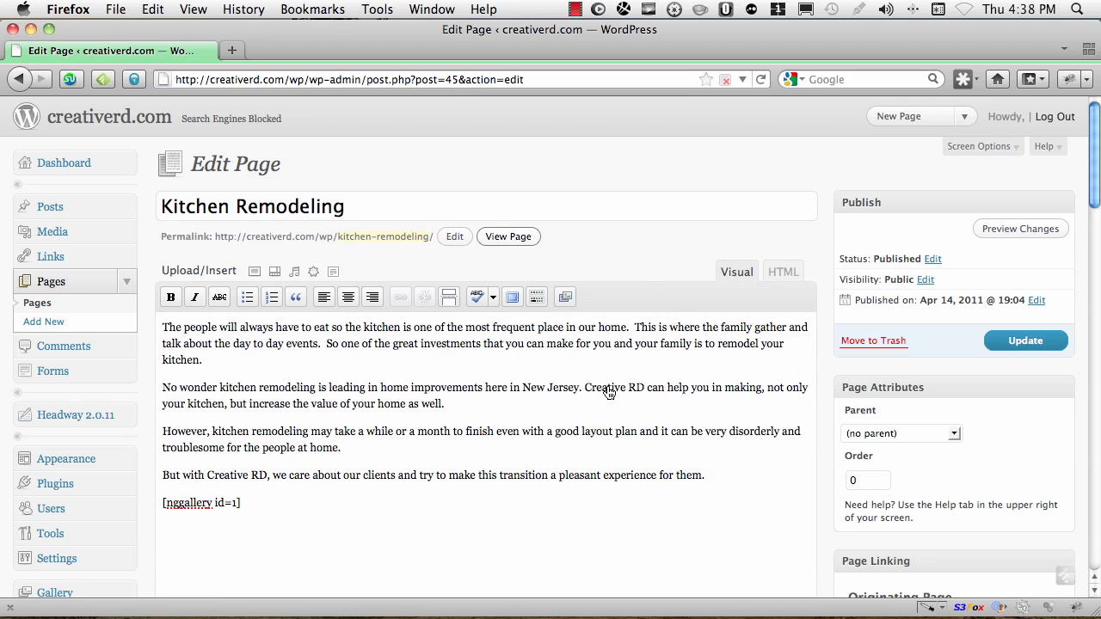
scroll(626, 382, "down", 2)
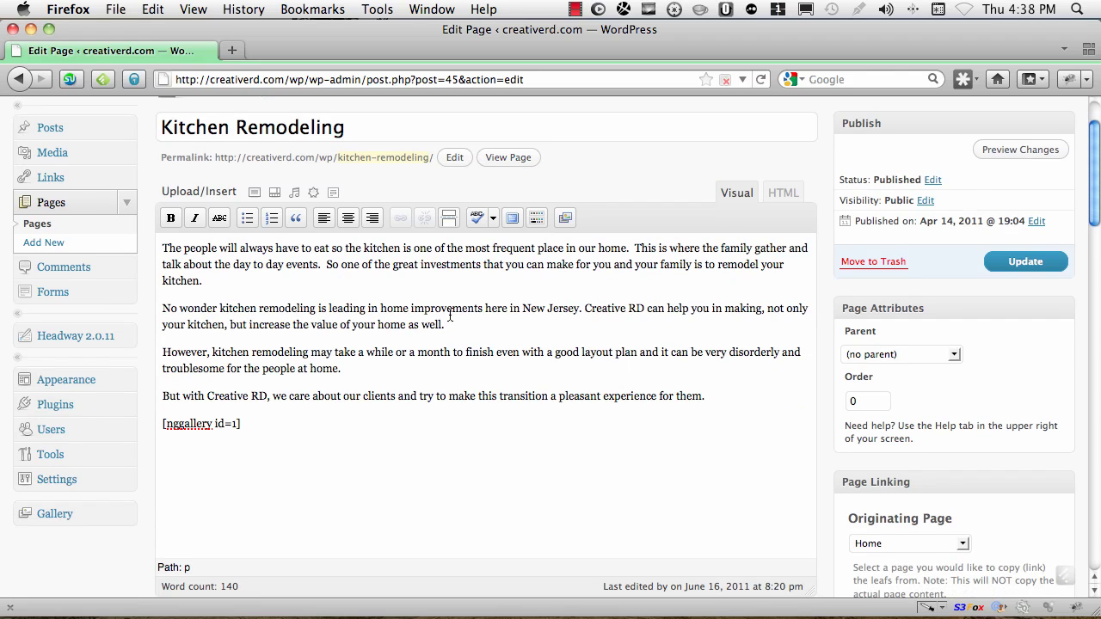
left_click(536, 219)
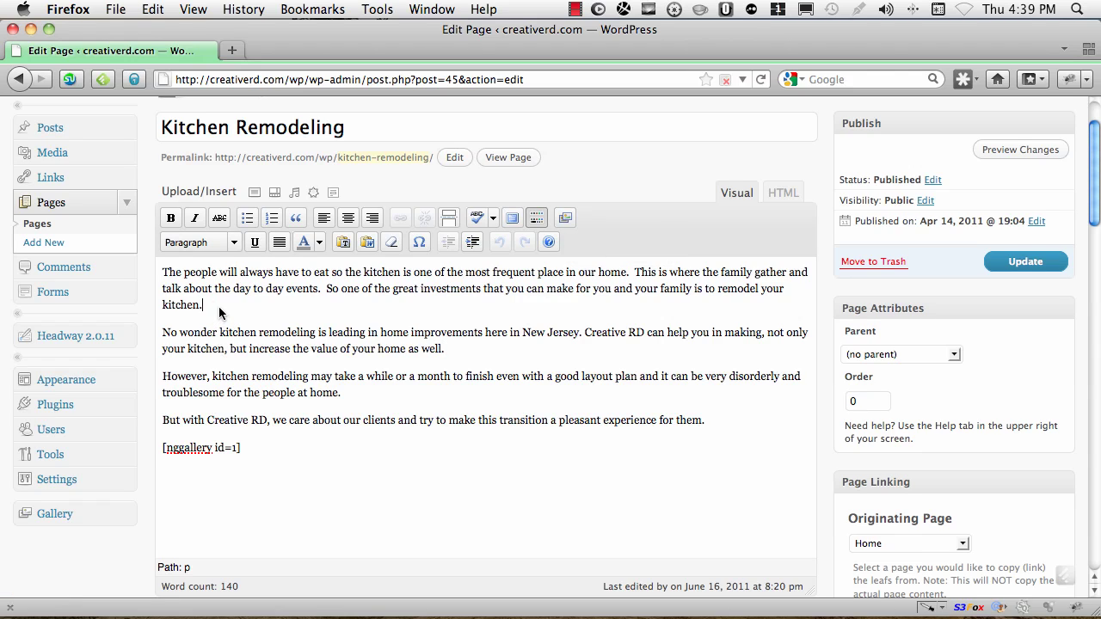
Step: Select and delete the [nggallery id=1] shortcode at the end of the body text
left_click_drag(244, 448, 158, 448)
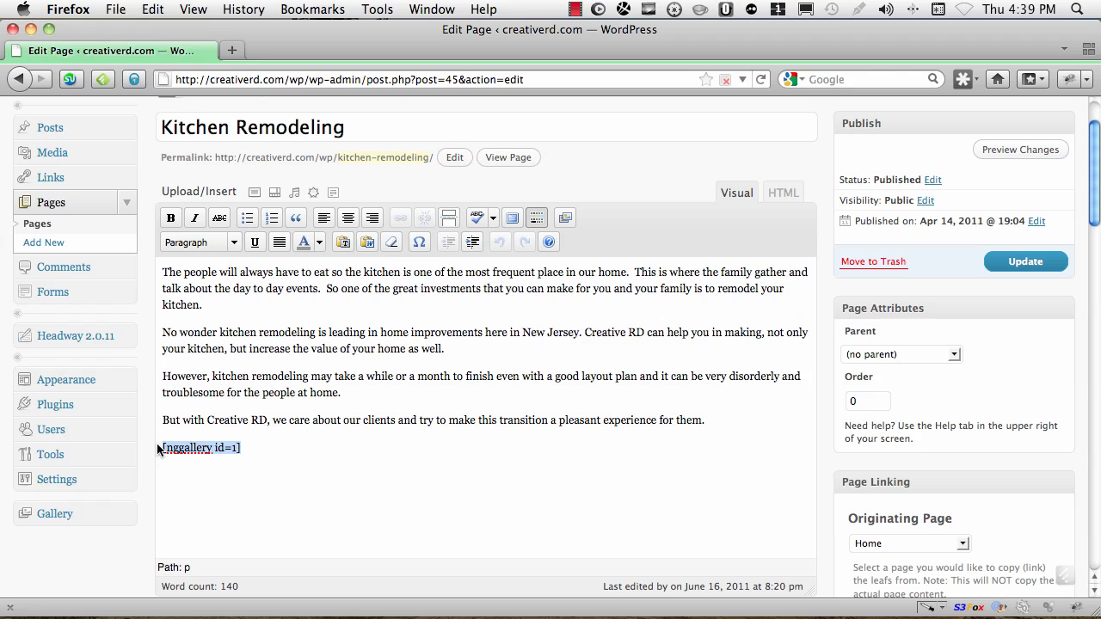
key("BackSpace")
Step: Insert the 2 - Kitchens NextGEN gallery as an Image list, giving [nggallery id=2]
left_click(566, 220)
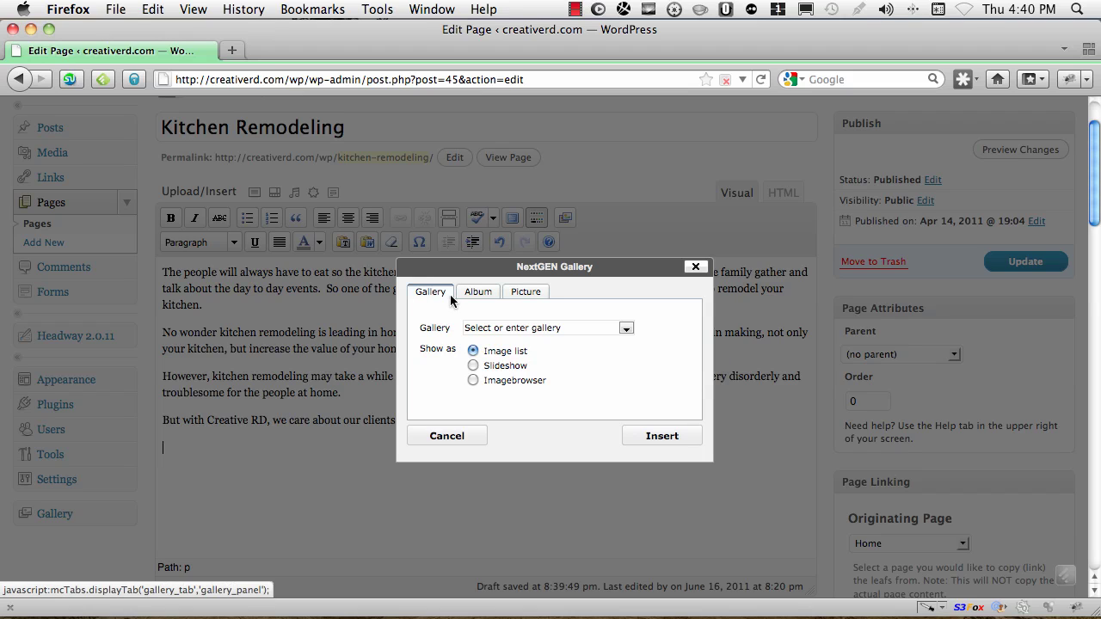
left_click(626, 327)
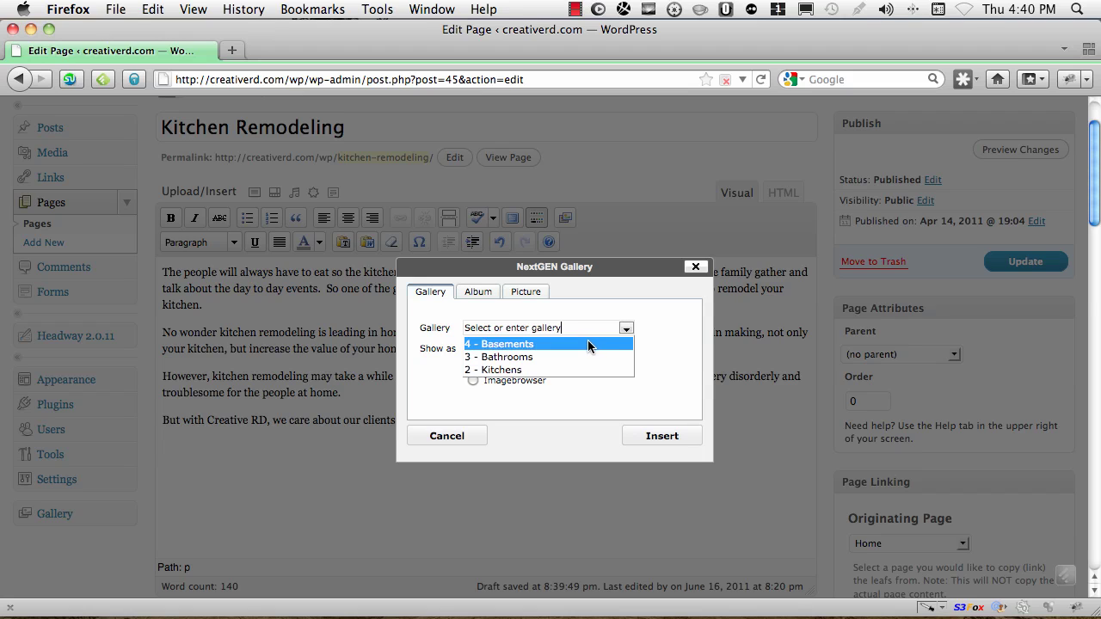
left_click(521, 369)
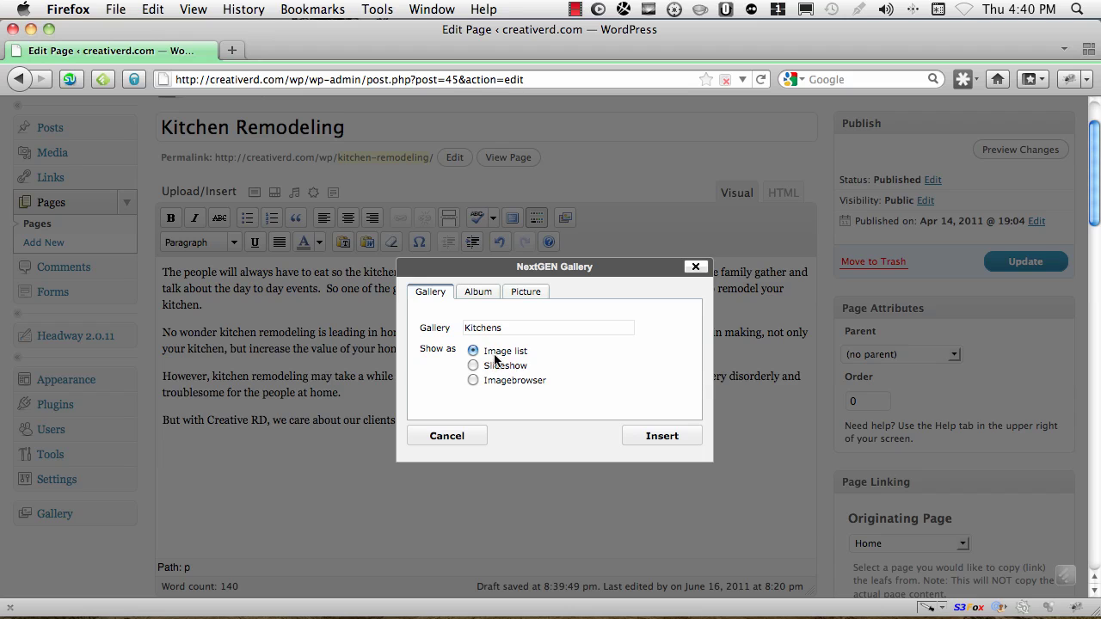
left_click(675, 440)
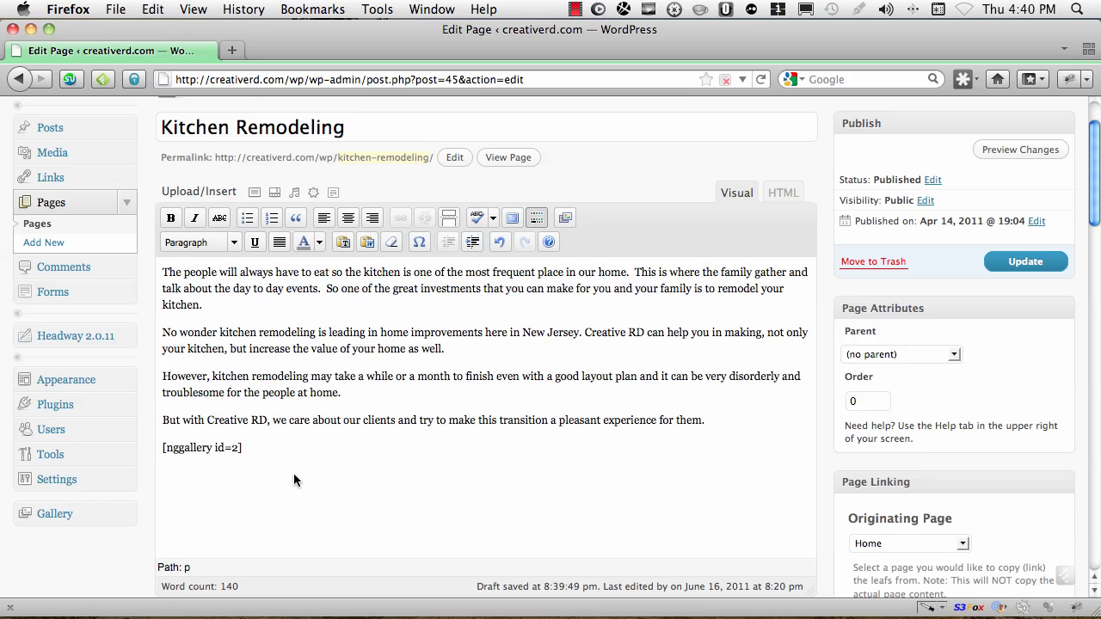
Step: Check the [nggallery id=2] shortcode, then Update the Kitchen Remodeling page
left_click_drag(243, 448, 159, 448)
left_click(255, 444)
left_click_drag(255, 444, 151, 444)
left_click(313, 456)
left_click(1025, 263)
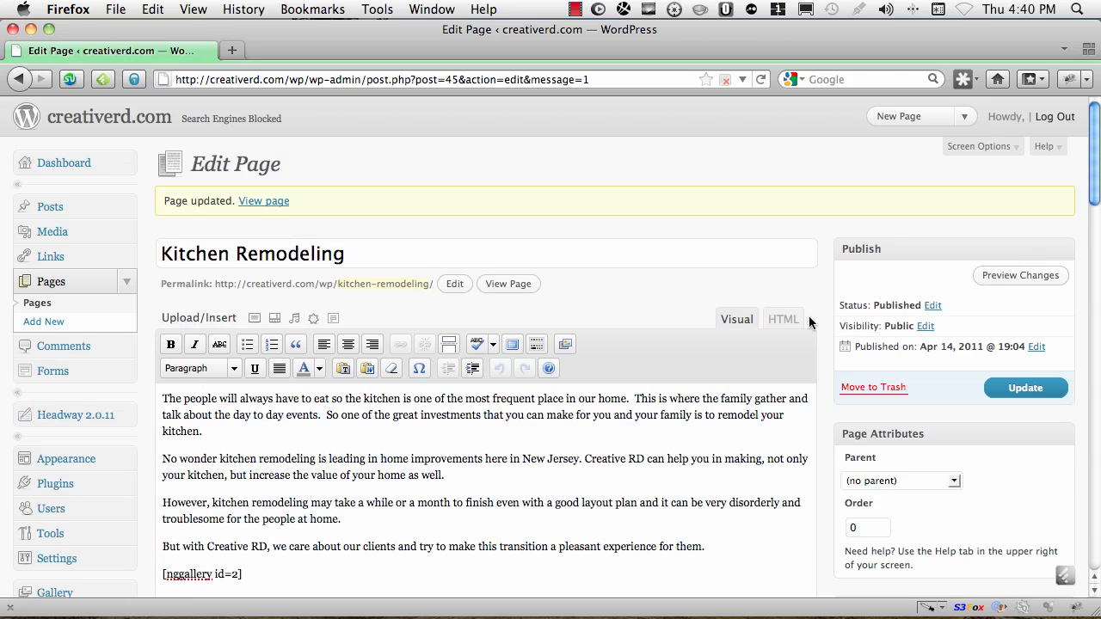
scroll(494, 279, "down", 1)
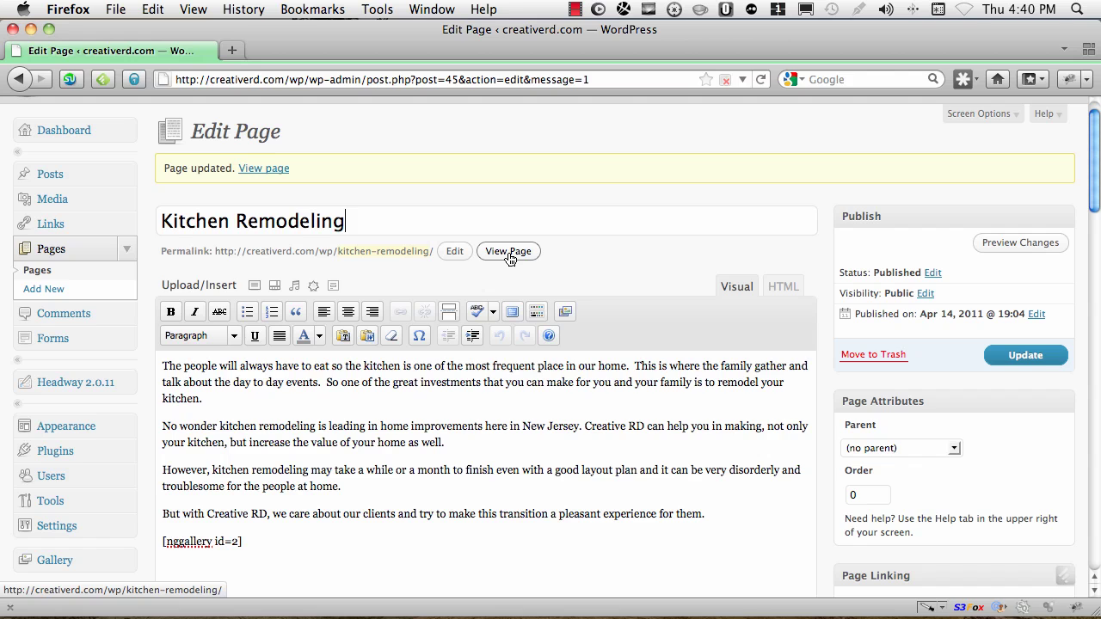
Step: View the live page in a new tab and scroll to the six Kitchens thumbnails
left_click(513, 252)
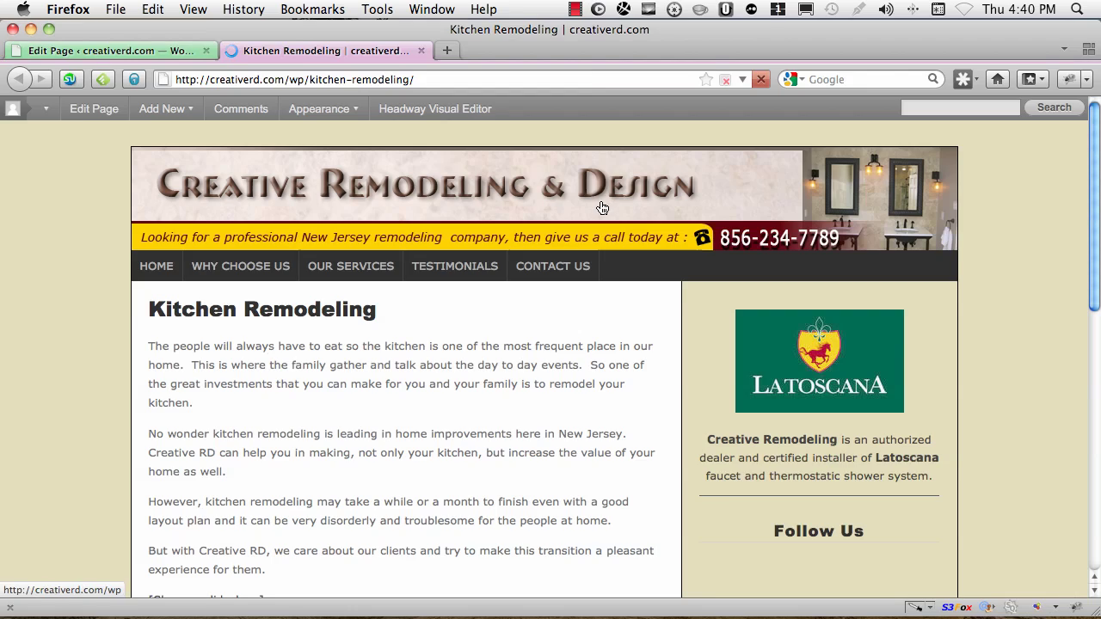
scroll(634, 245, "down", 5)
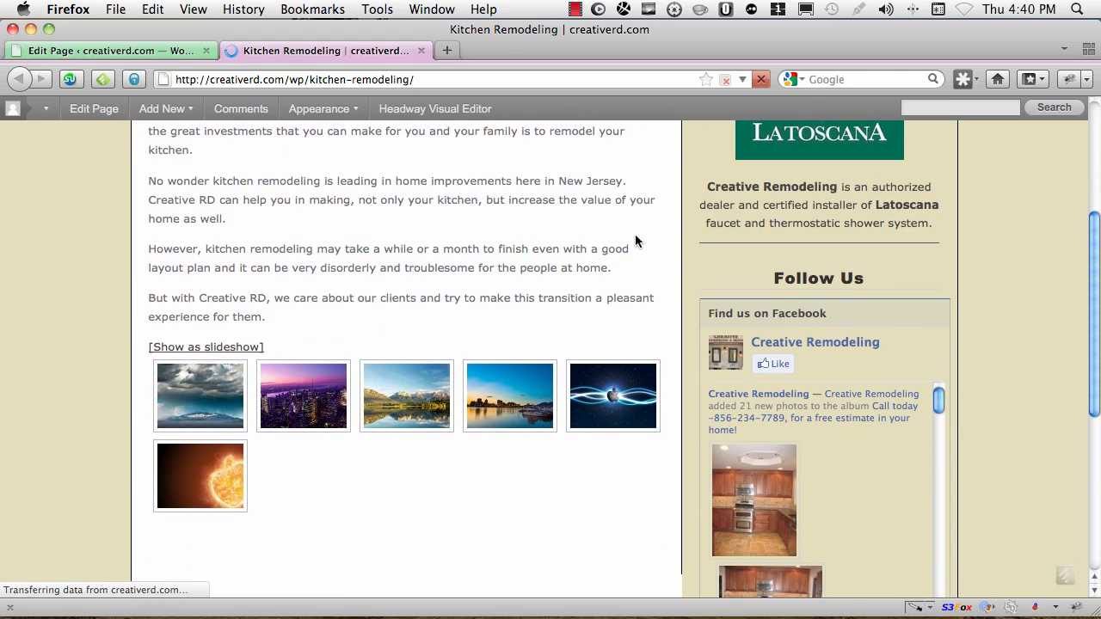
scroll(634, 245, "down", 2)
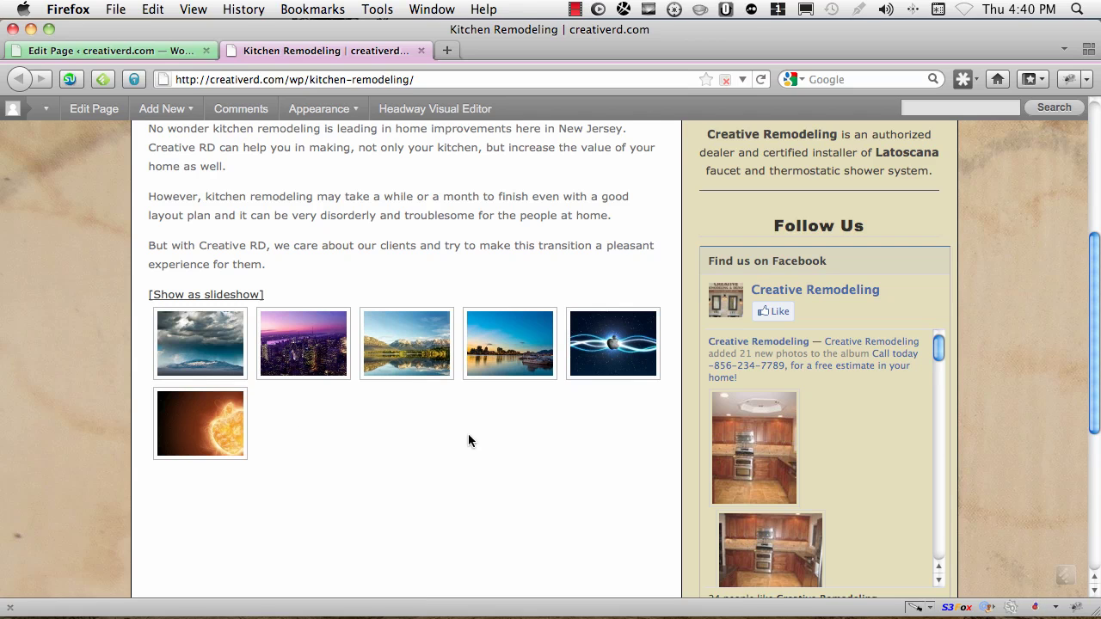
left_click(303, 347)
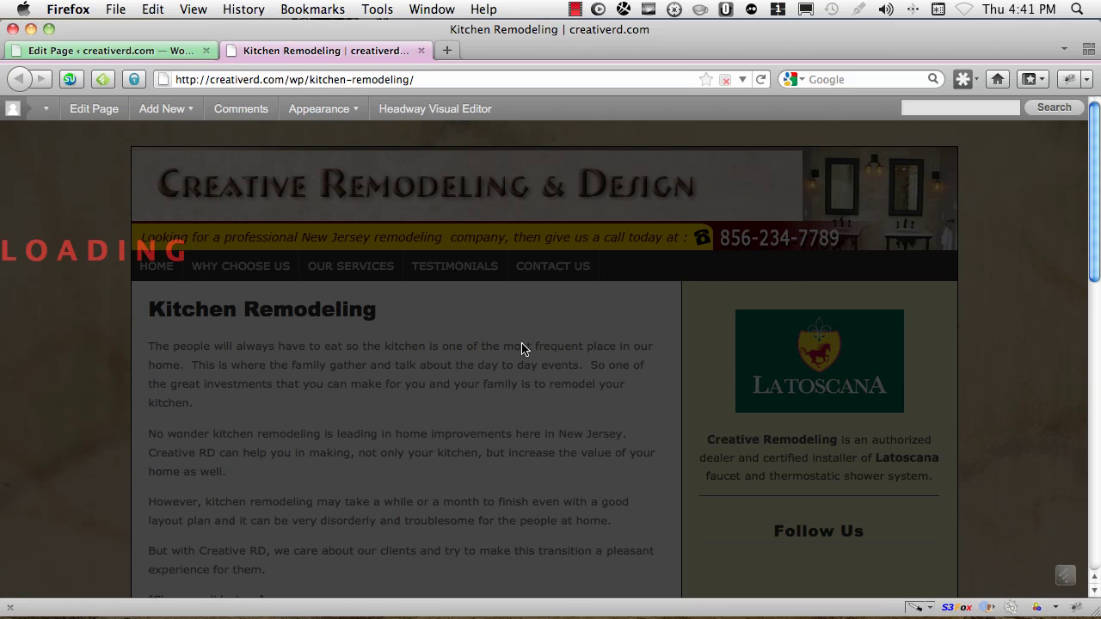
scroll(538, 362, "down", 5)
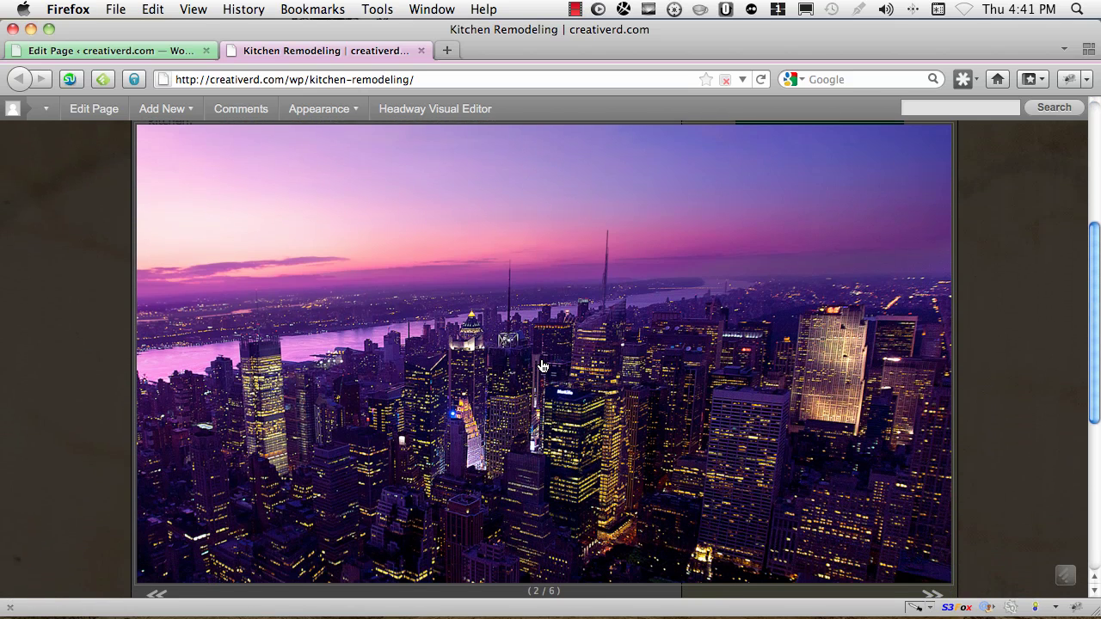
scroll(542, 366, "down", 2)
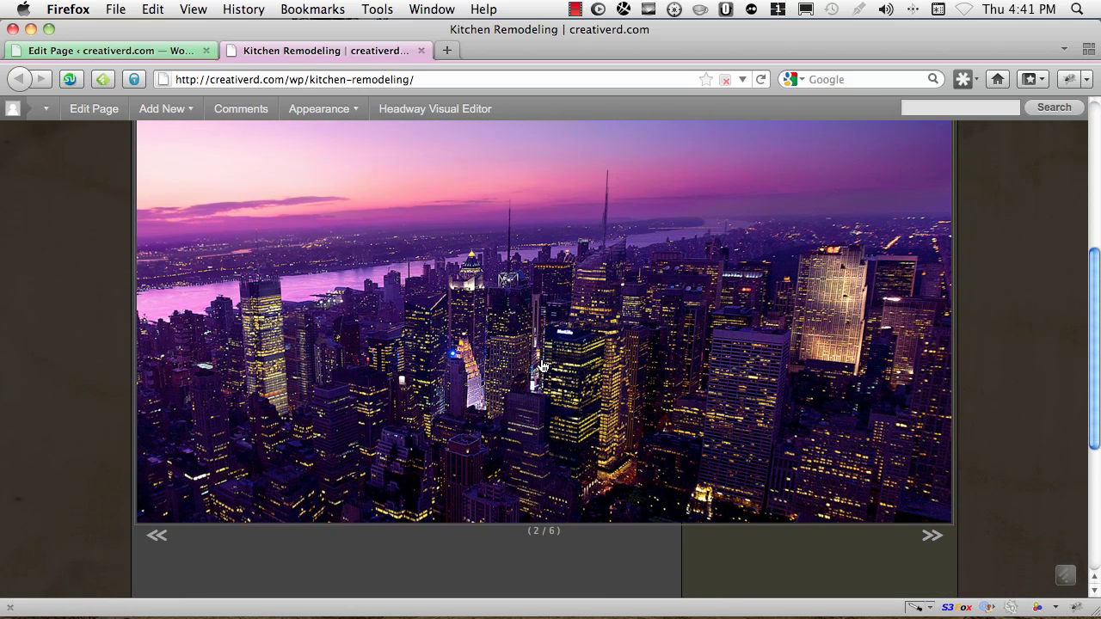
left_click(932, 540)
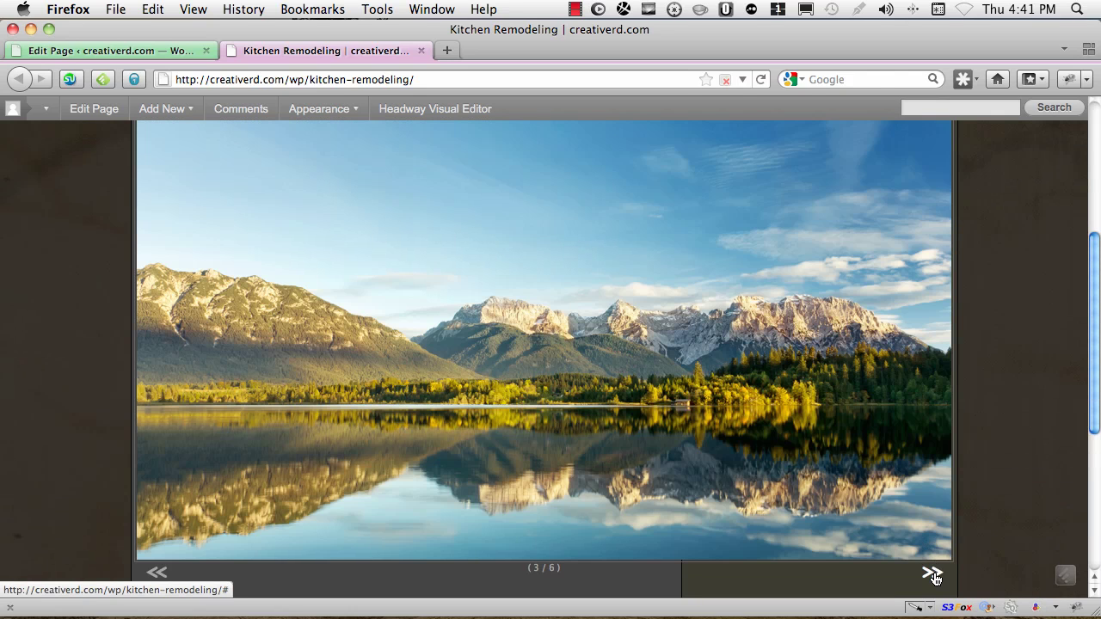
left_click(936, 578)
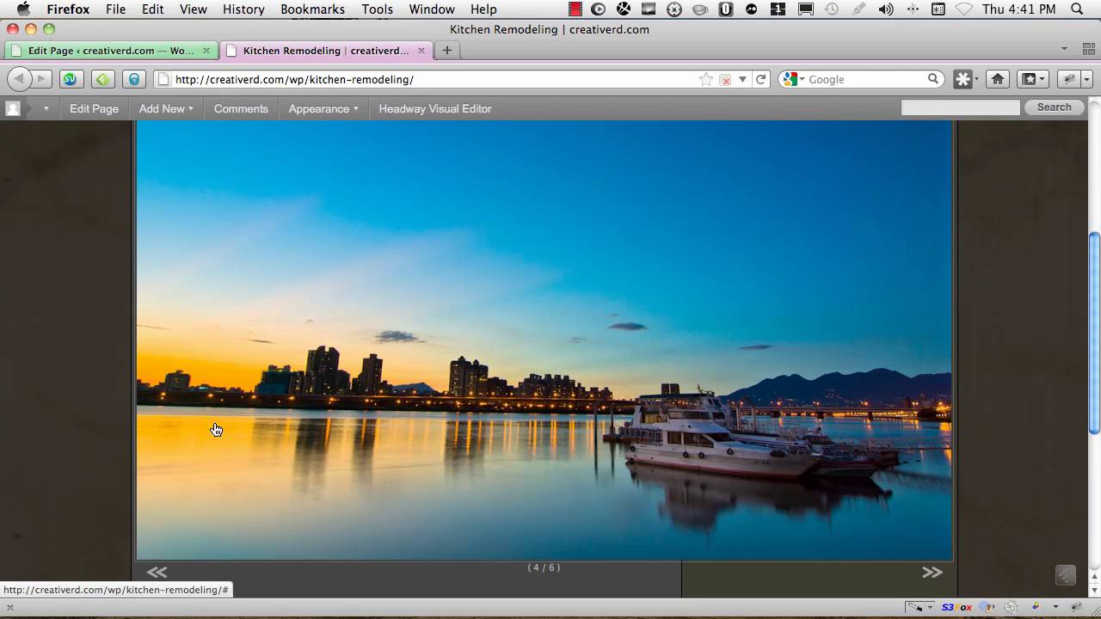
scroll(691, 410, "down", 2)
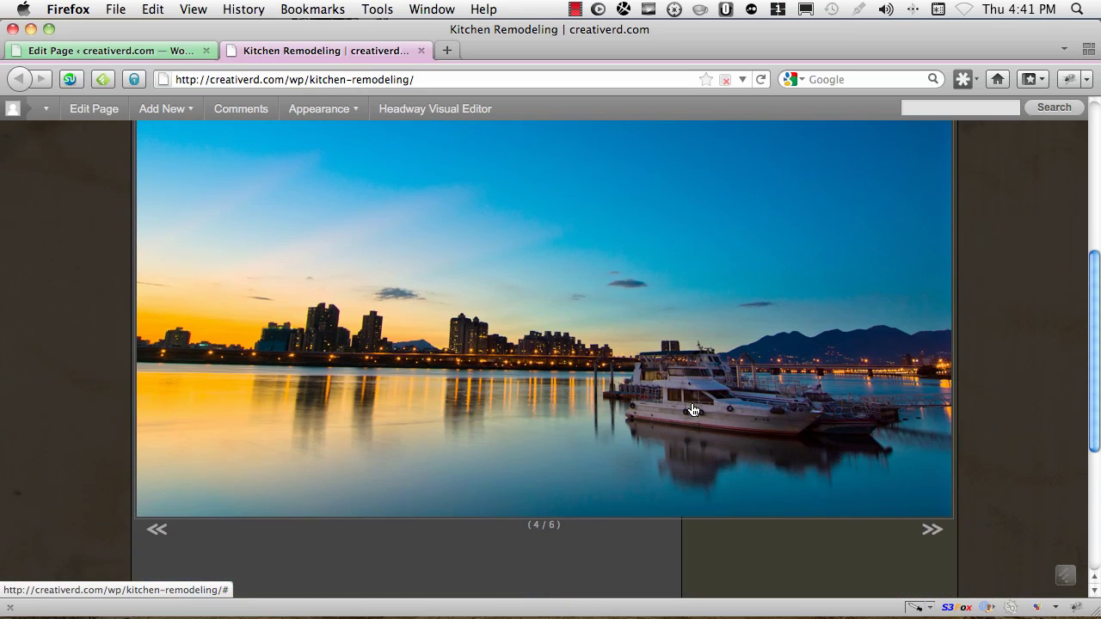
scroll(475, 536, "down", 1)
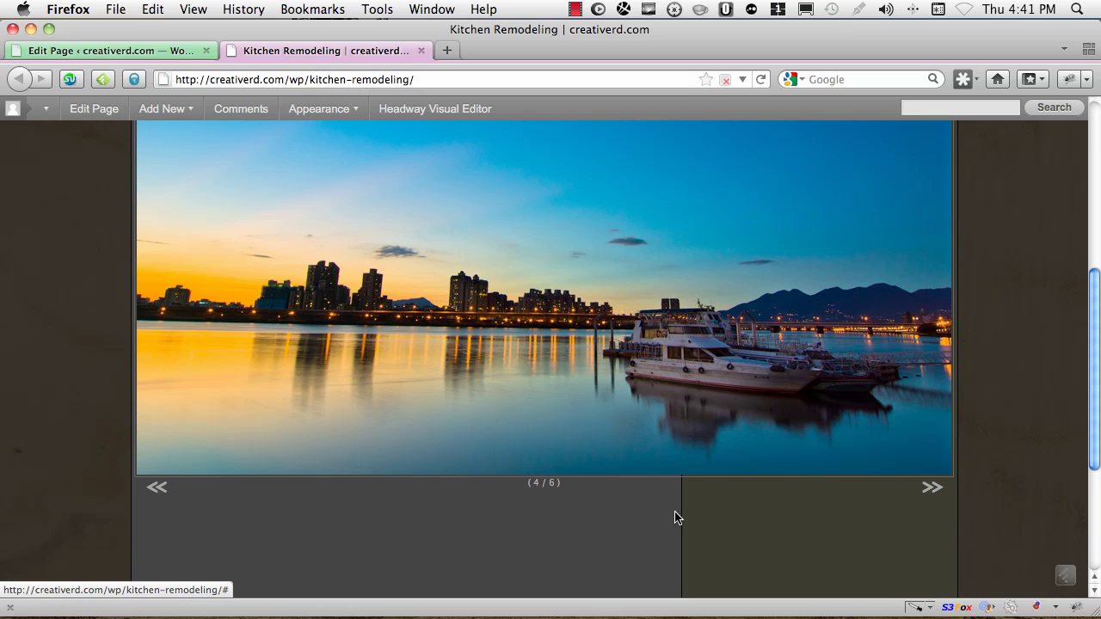
scroll(713, 510, "up", 2)
scroll(713, 510, "up", 2)
scroll(711, 509, "down", 4)
scroll(658, 438, "up", 3)
left_click(659, 438)
scroll(527, 406, "down", 5)
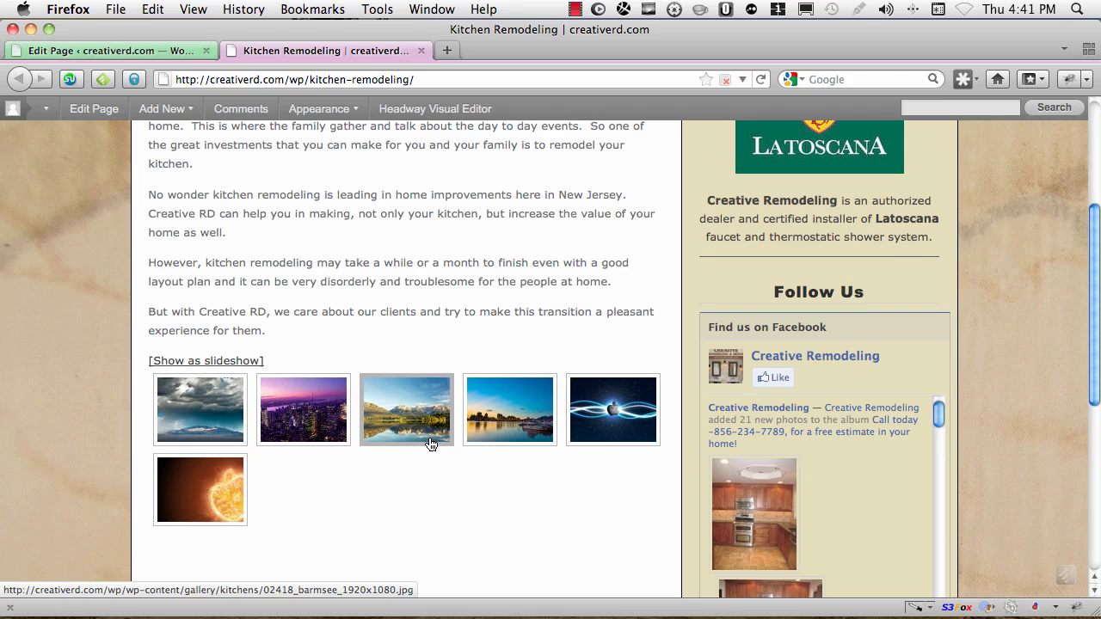
scroll(428, 436, "down", 2)
scroll(428, 436, "up", 2)
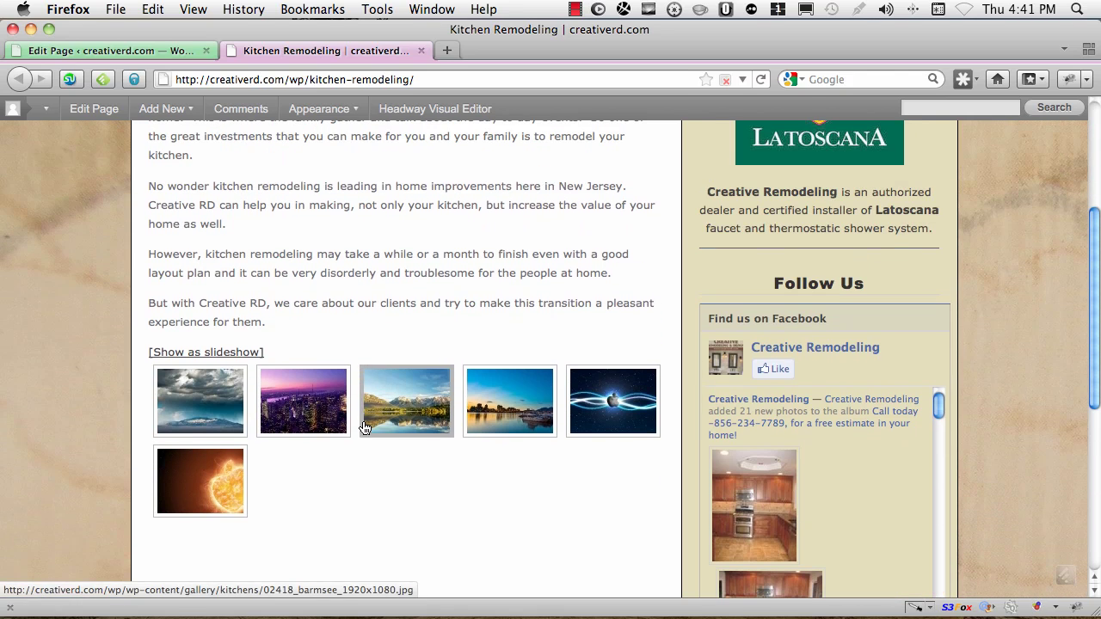
scroll(339, 471, "up", 3)
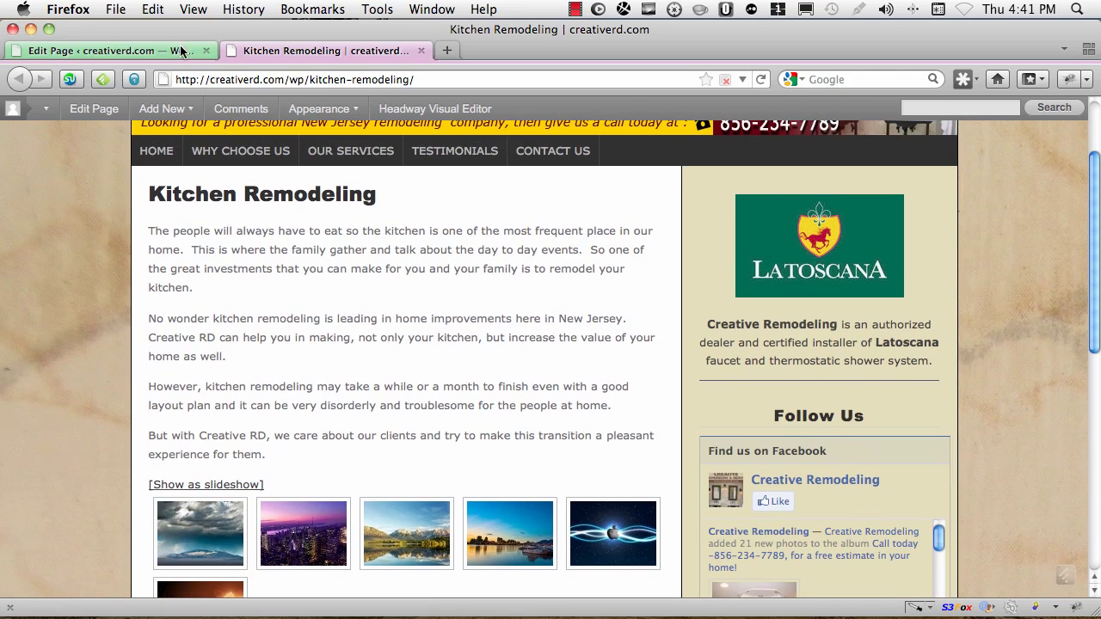
Step: Back in the page editor, delete the [nggallery id=2] shortcode
left_click(180, 52)
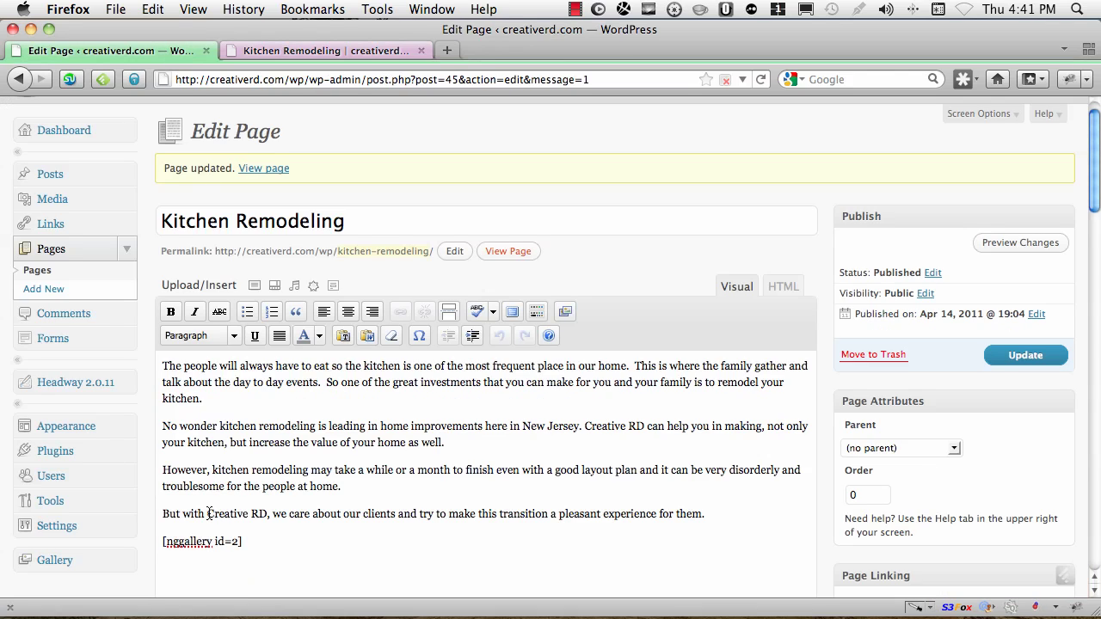
left_click_drag(247, 547, 158, 542)
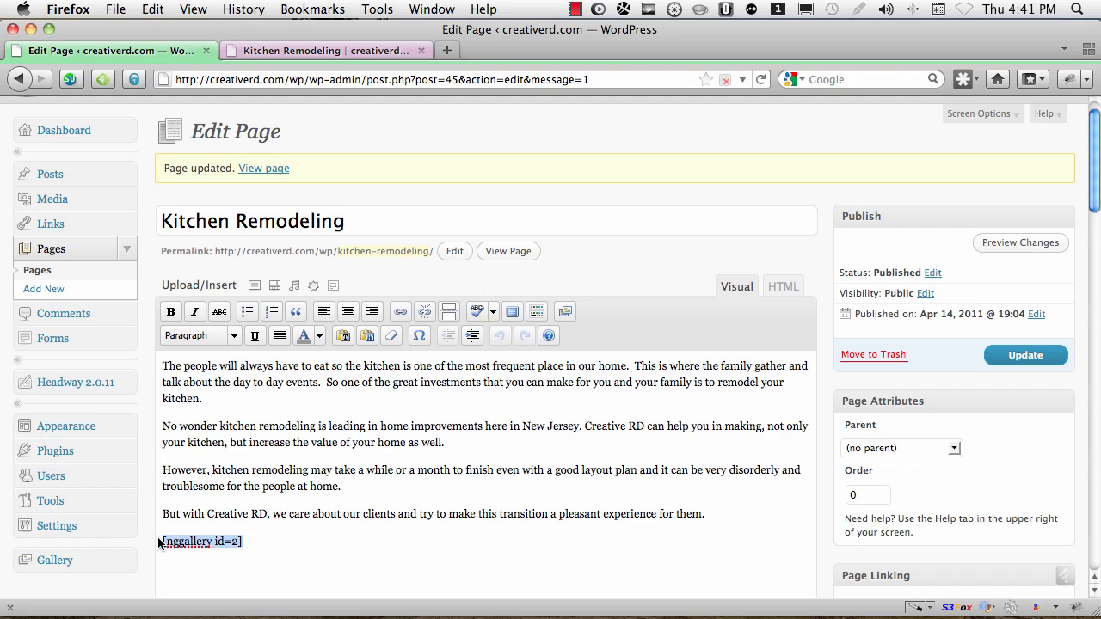
key("Delete")
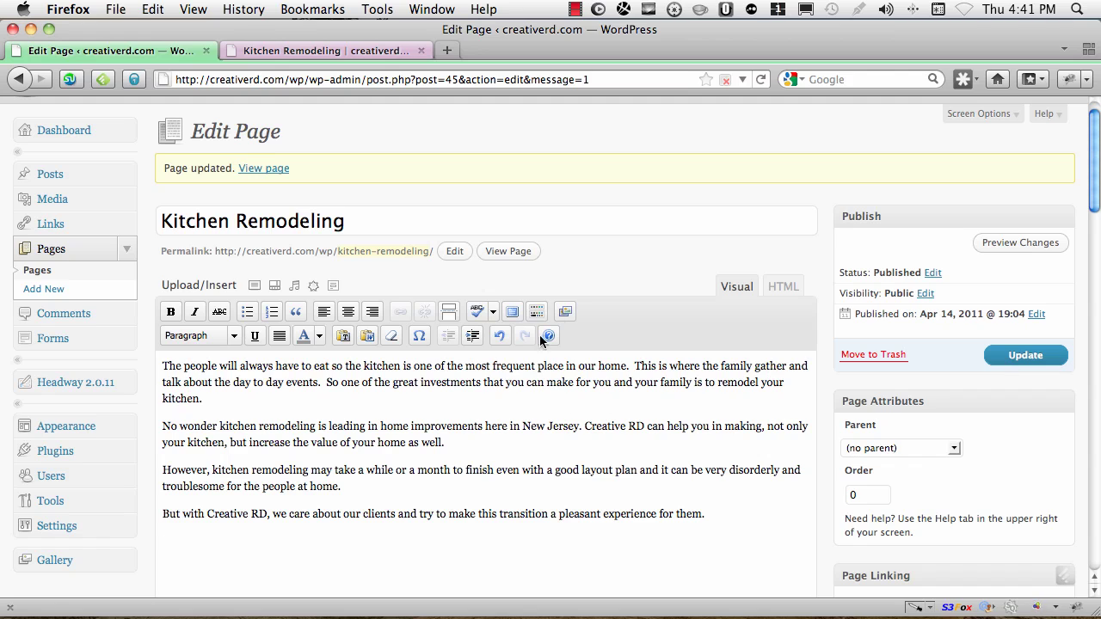
Step: Insert the Kitchens gallery as a Slideshow, [slideshow id=2], and update the page
left_click(566, 310)
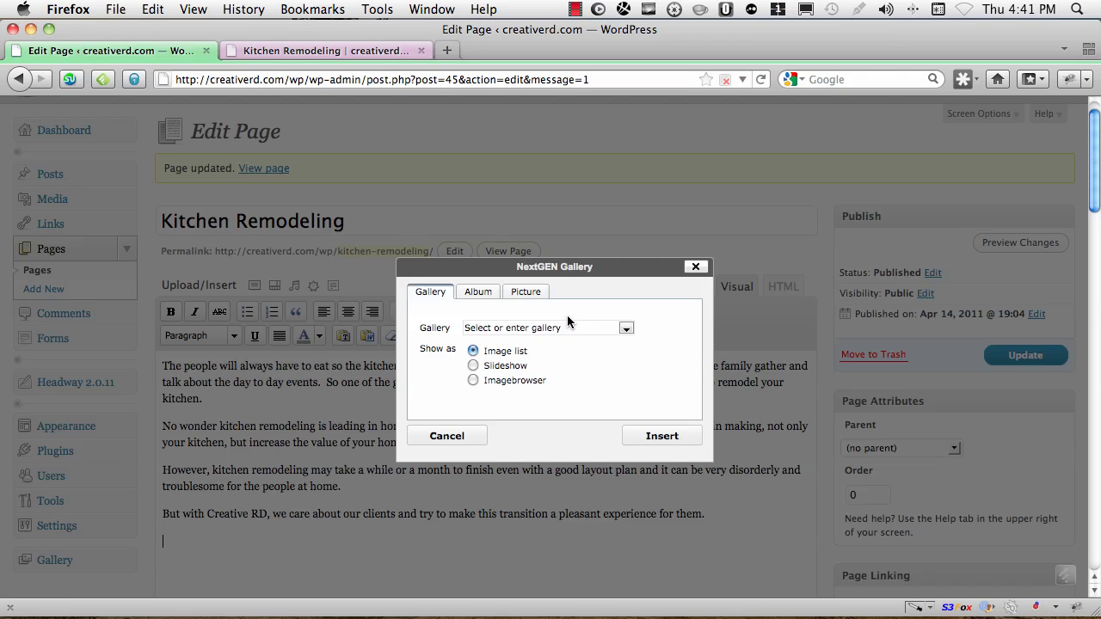
left_click(626, 329)
left_click(525, 370)
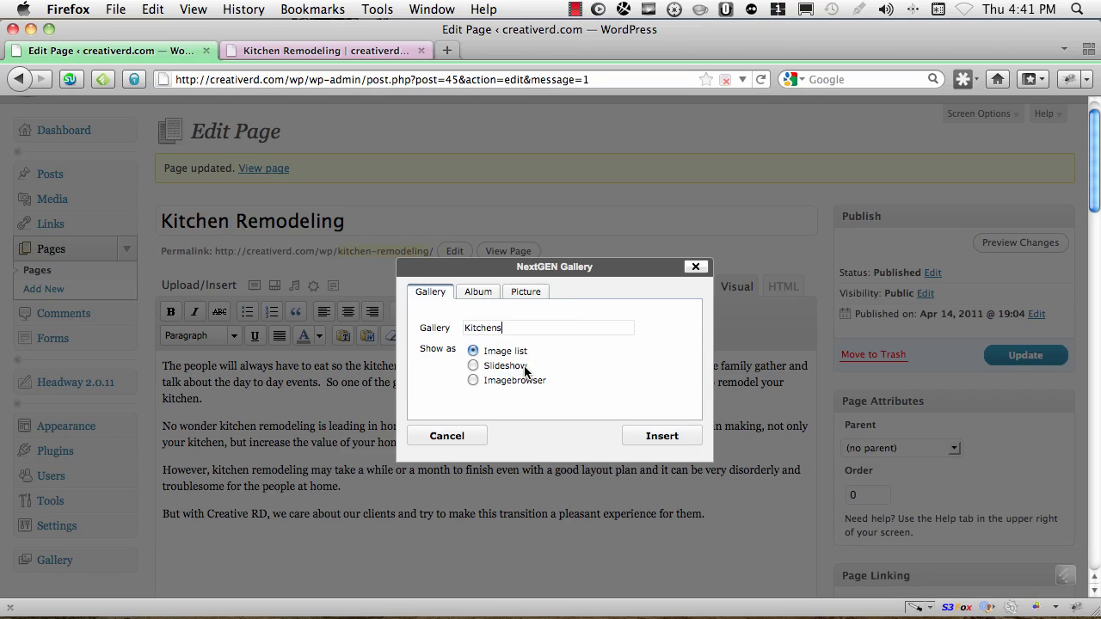
left_click(473, 365)
left_click(669, 437)
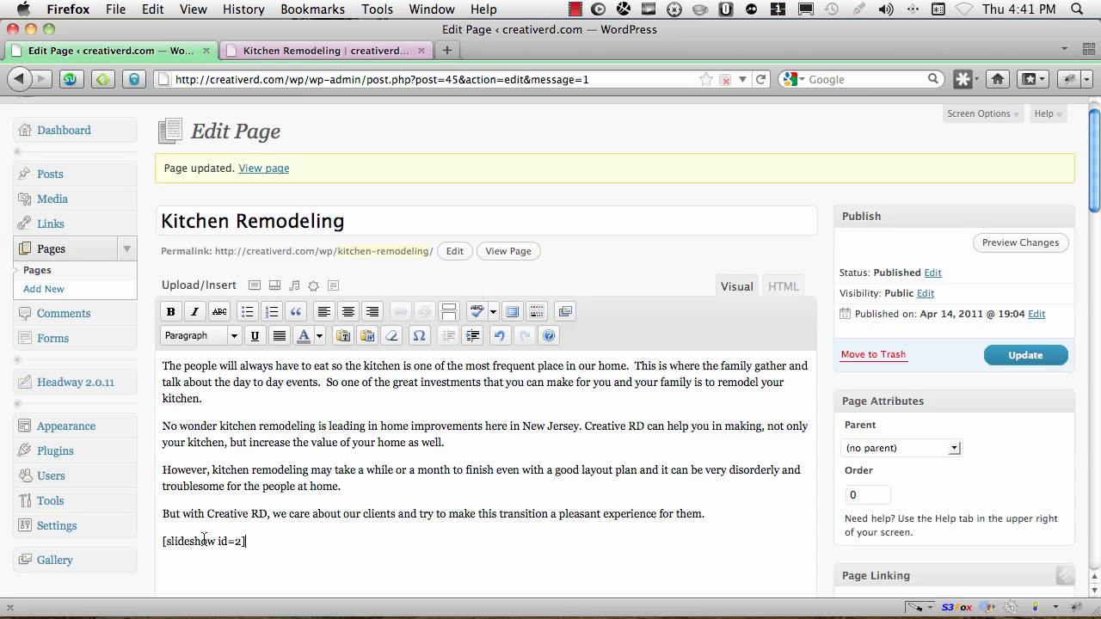
left_click(1025, 355)
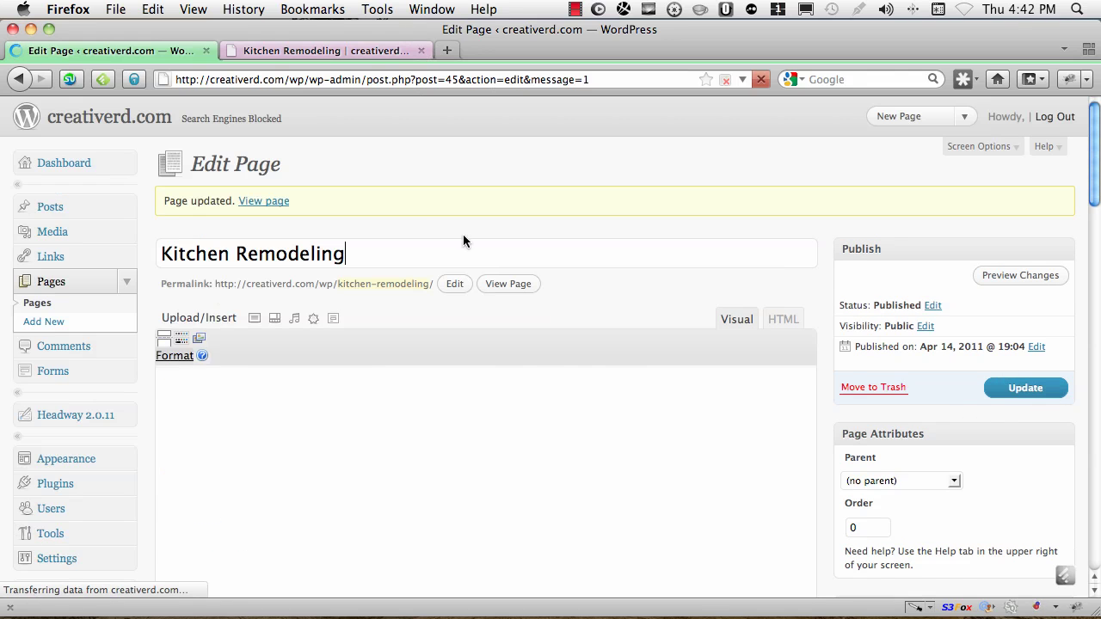
Step: View the live page and scroll to the Kitchens slideshow below the text
left_click(513, 285)
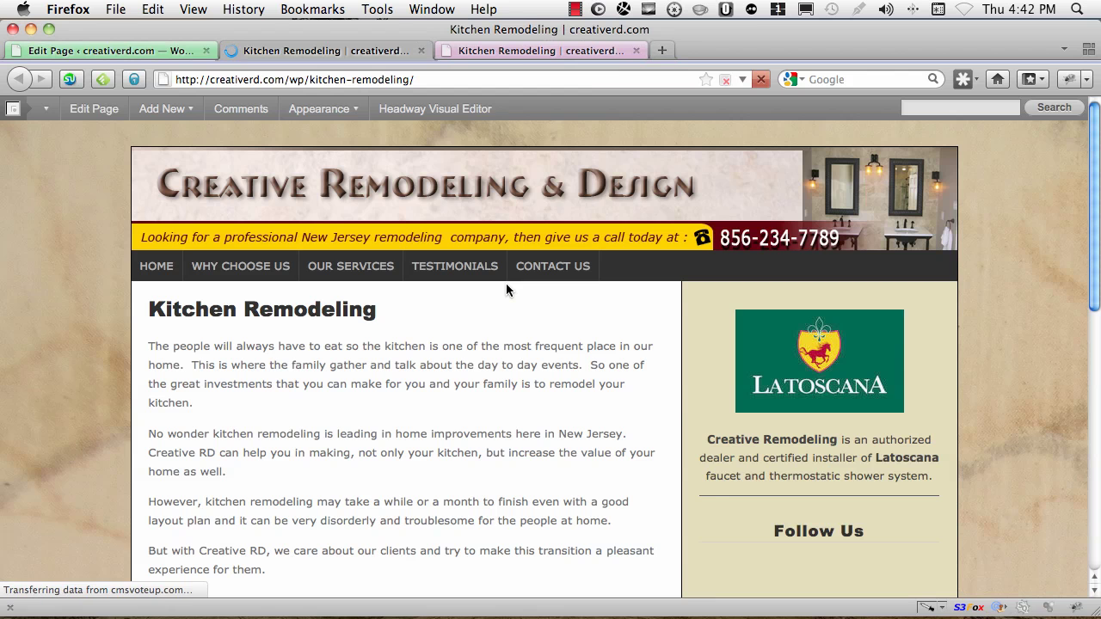
scroll(523, 291, "down", 5)
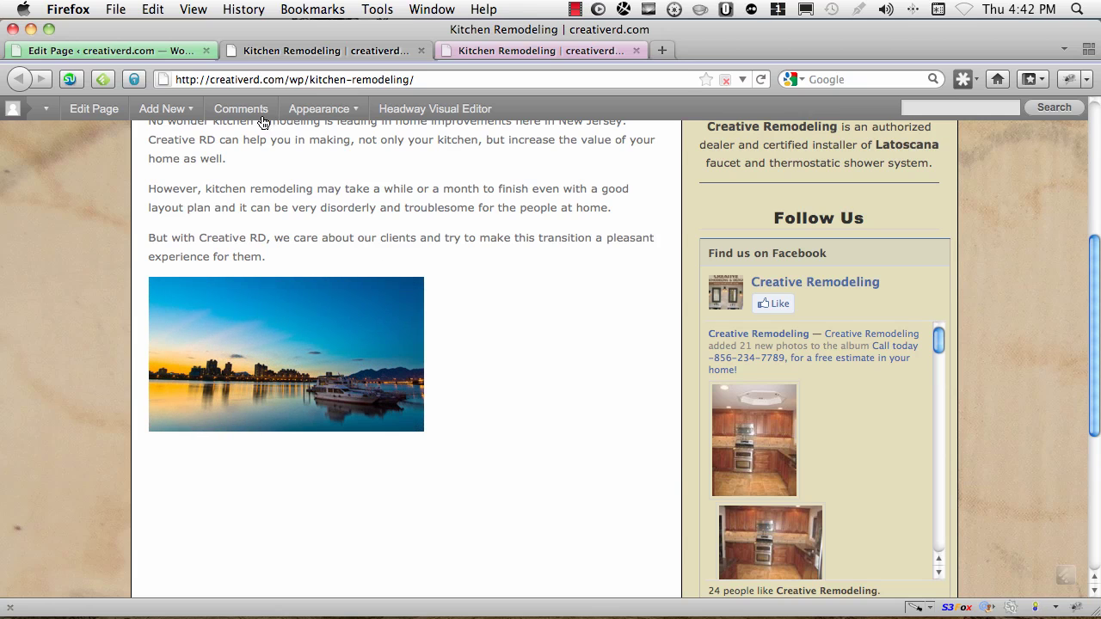
Step: In the editor, add an empty paragraph after the last text line, above [slideshow id=2]
left_click(185, 50)
scroll(333, 430, "down", 1)
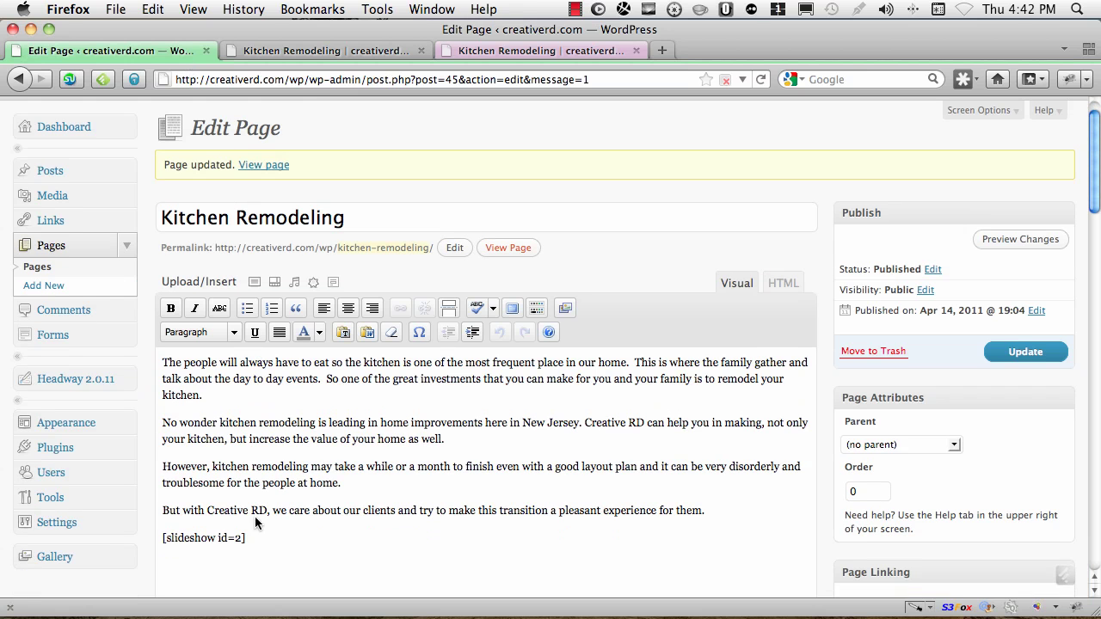
left_click_drag(247, 538, 154, 537)
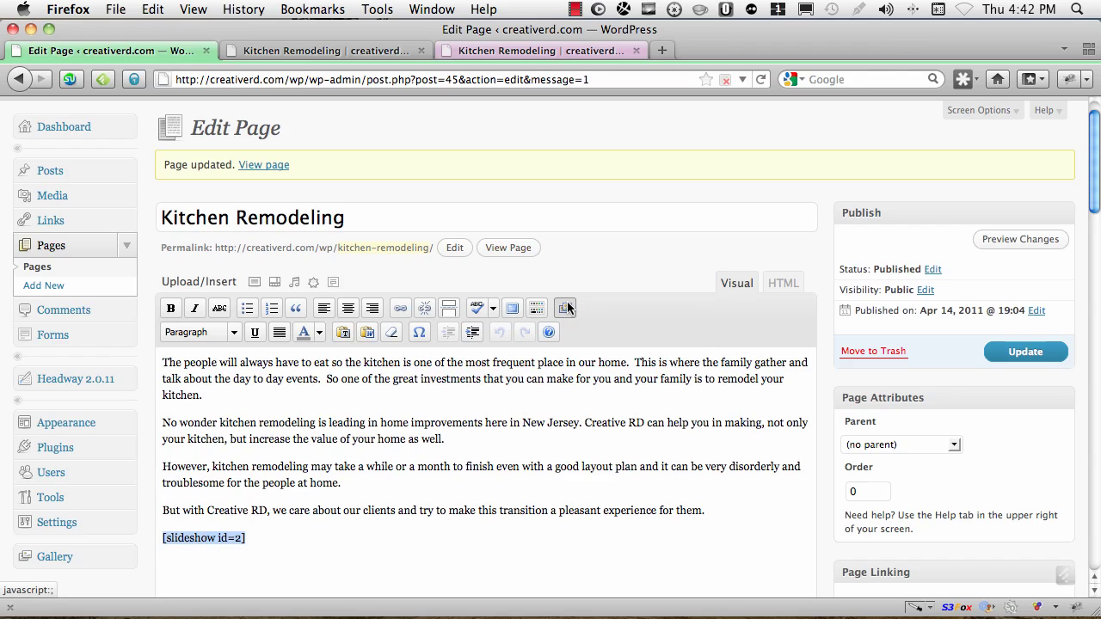
left_click(720, 511)
key("Return")
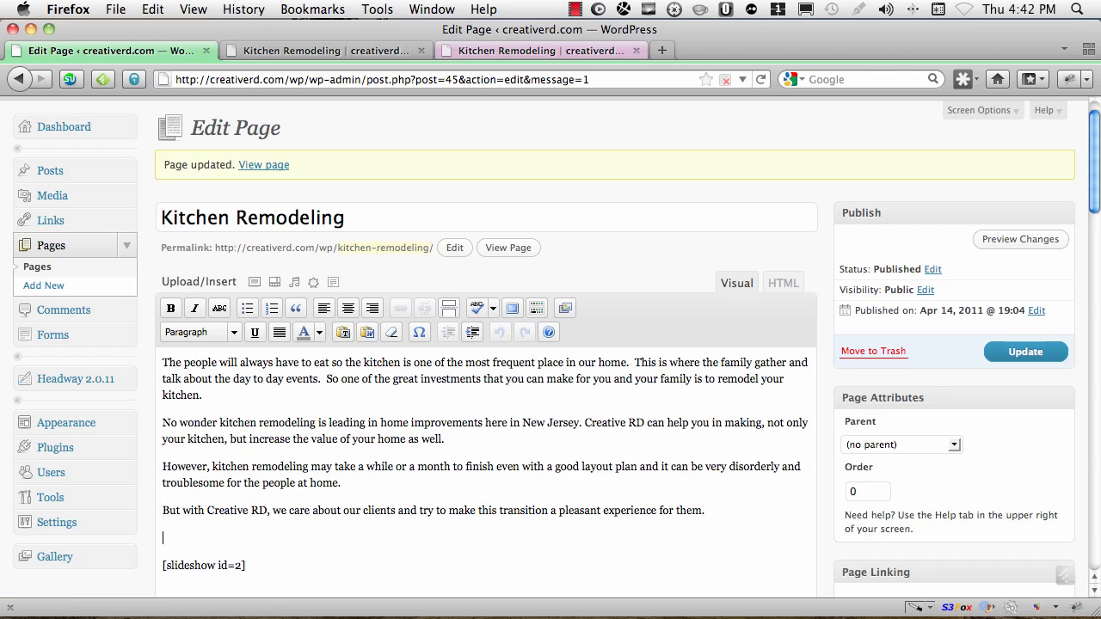
Step: Insert Kitchens as an Image list above the slideshow, update, and close both preview tabs
left_click(565, 308)
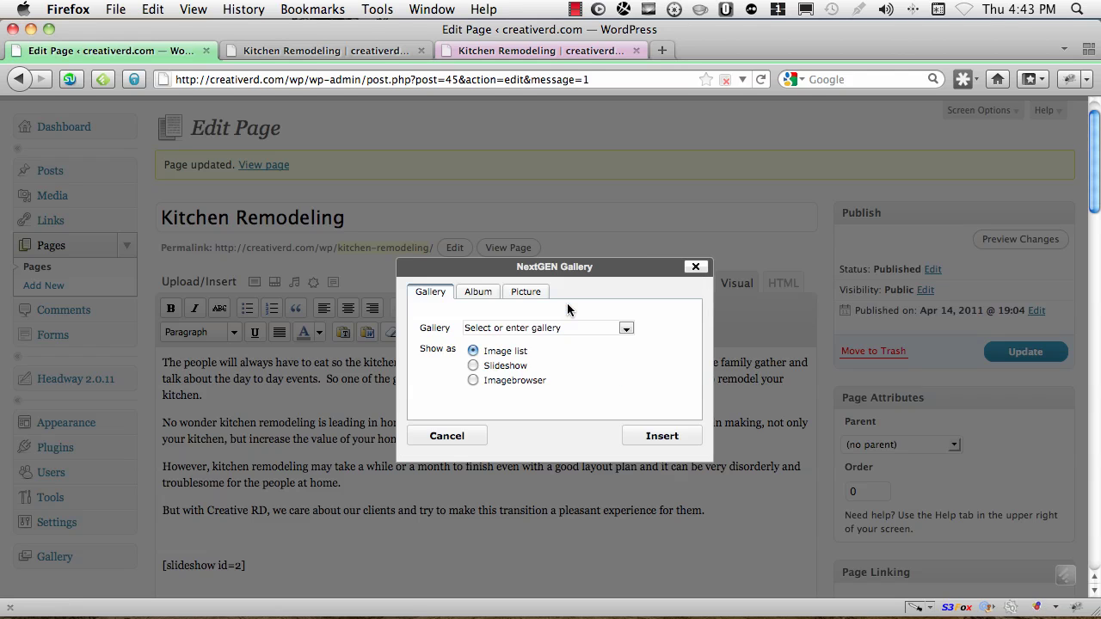
left_click(626, 327)
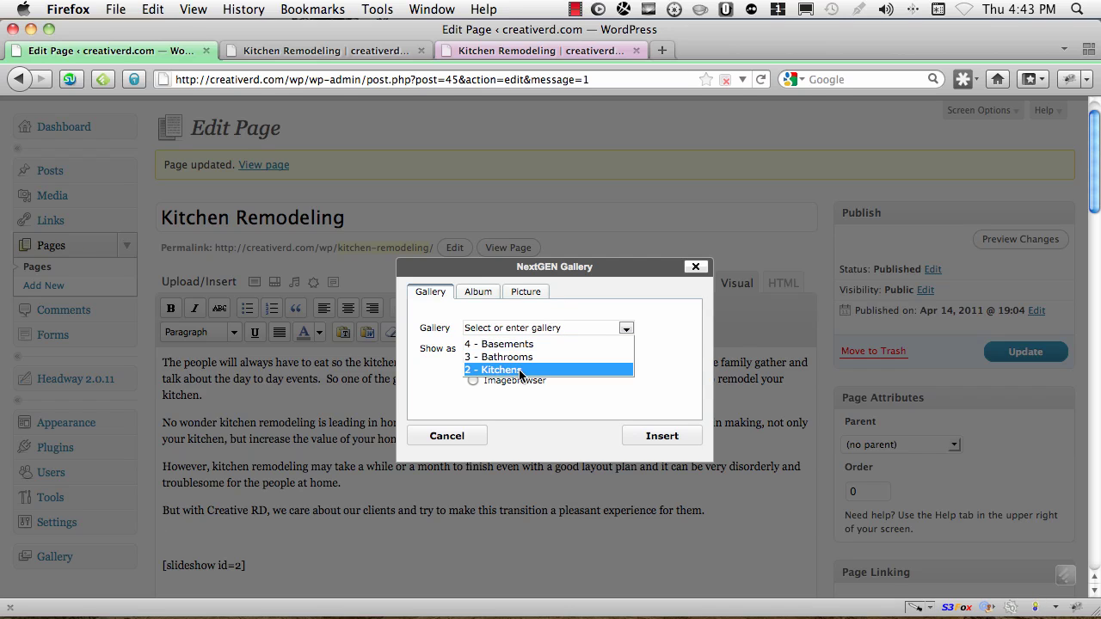
left_click(518, 370)
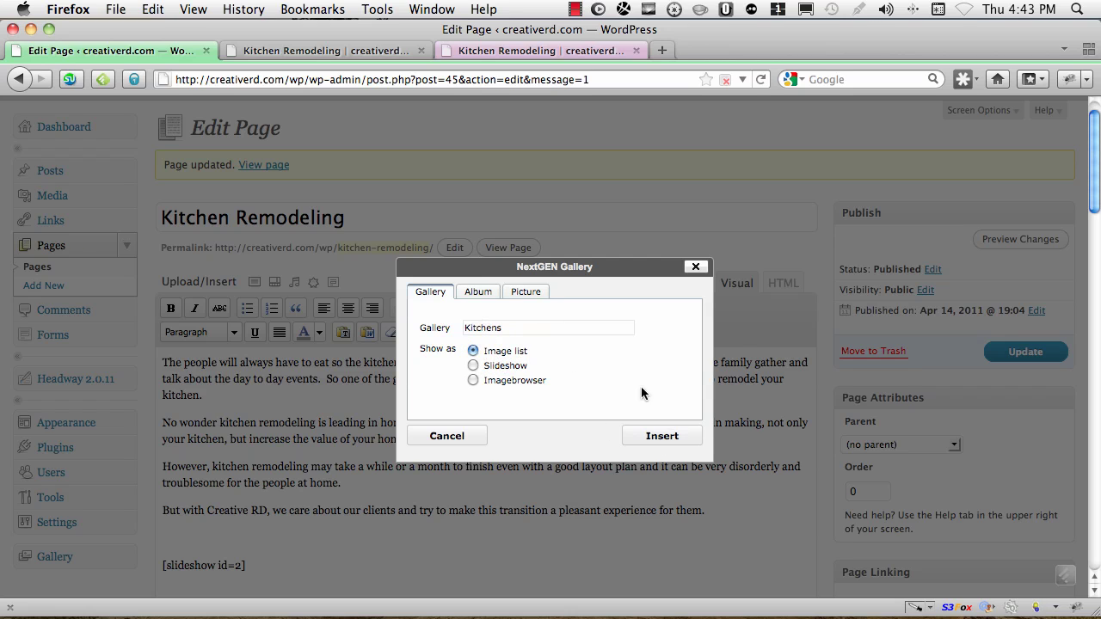
left_click(662, 436)
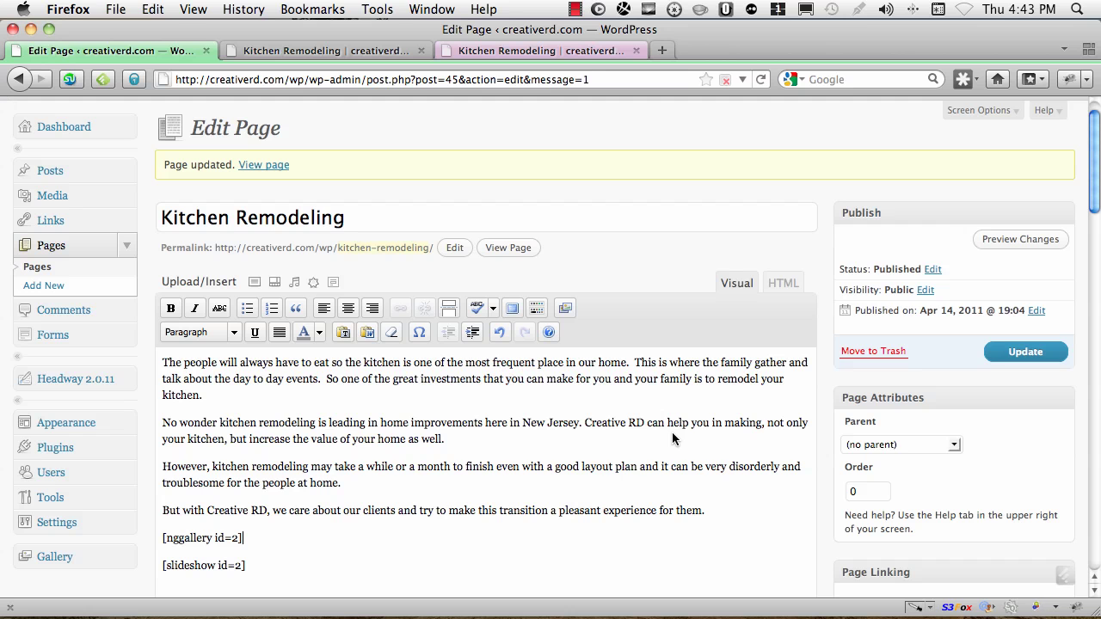
left_click(1049, 351)
left_click(636, 52)
left_click(421, 51)
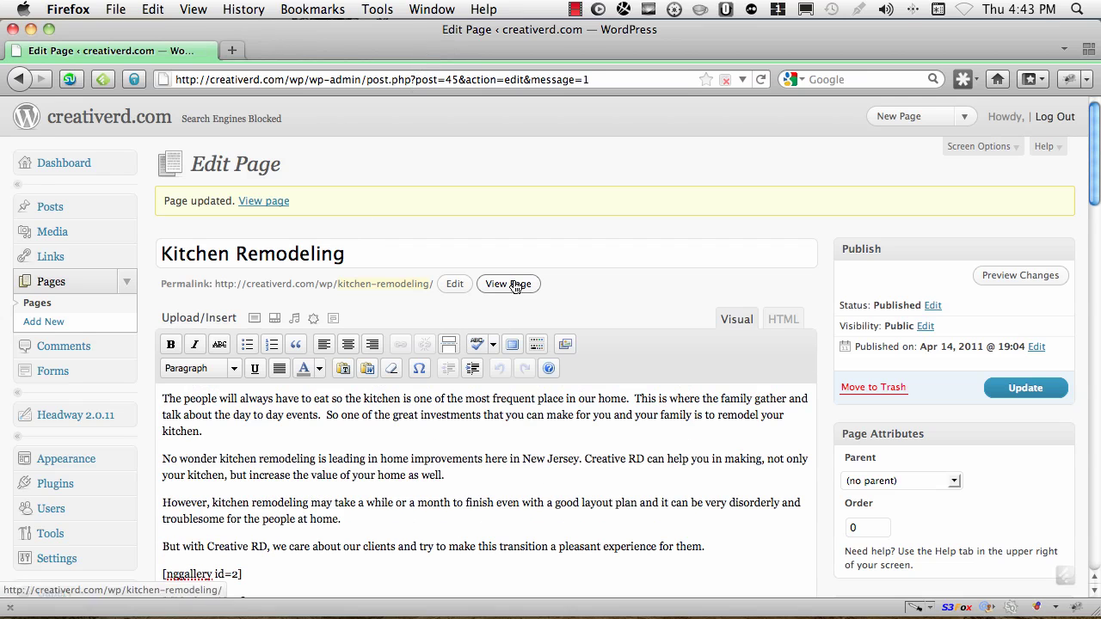
Step: View the live page and scroll to see six Kitchens thumbnails above the slideshow
left_click(513, 284)
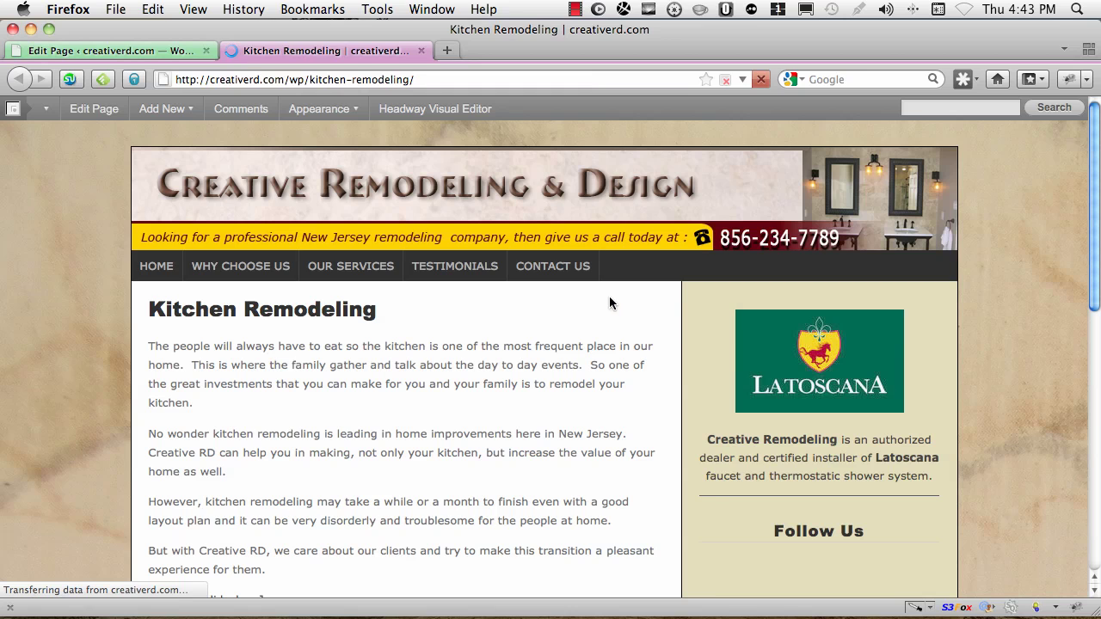
scroll(608, 301, "down", 5)
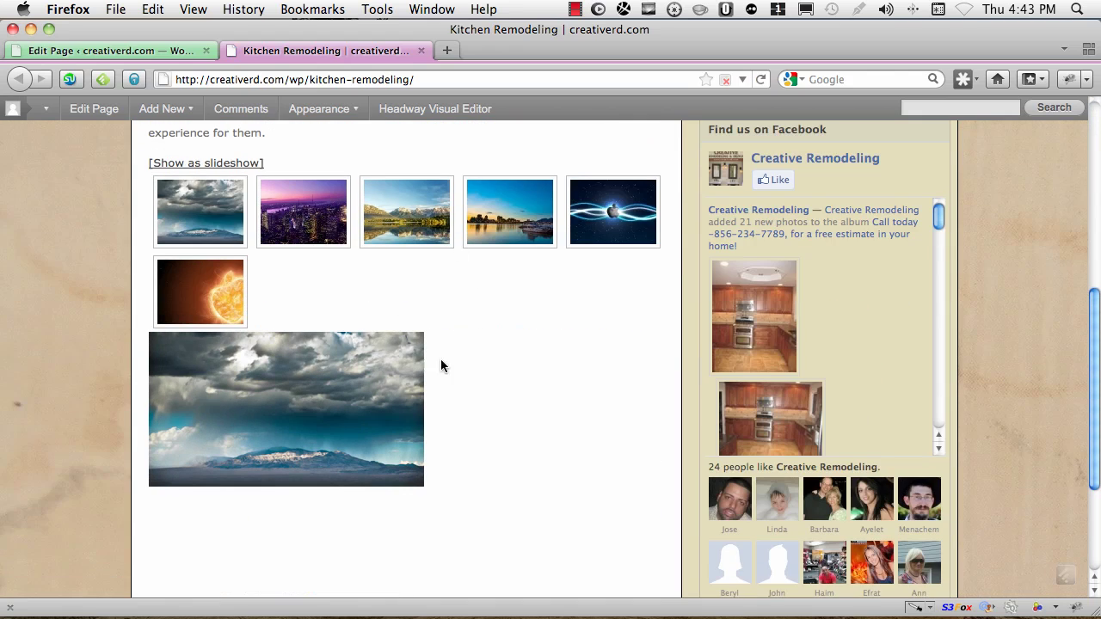
scroll(488, 361, "up", 1)
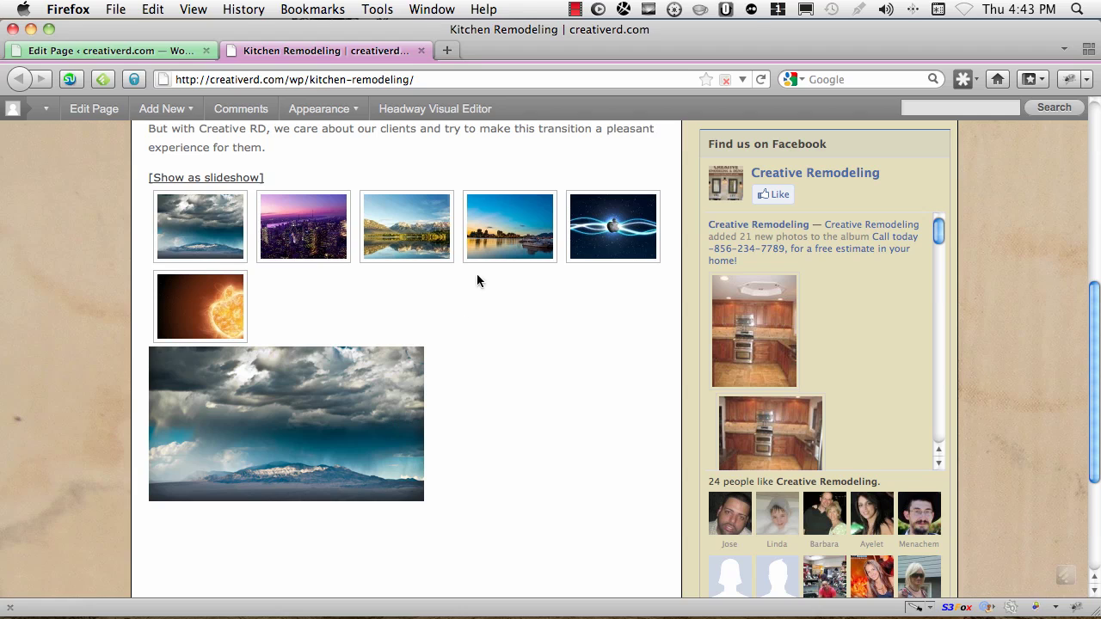
scroll(497, 390, "up", 3)
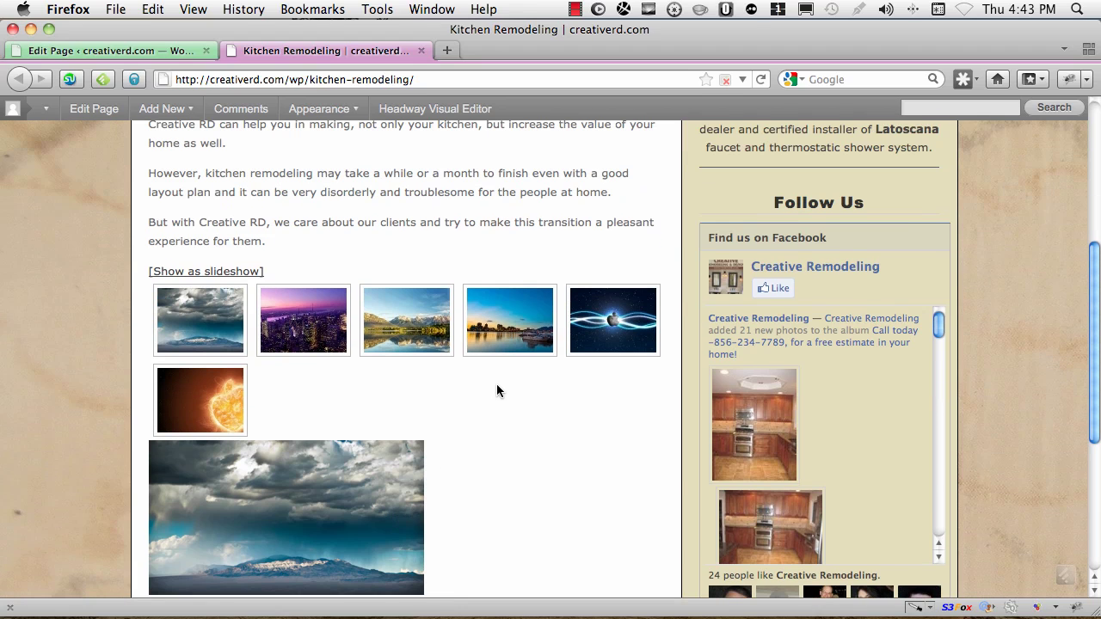